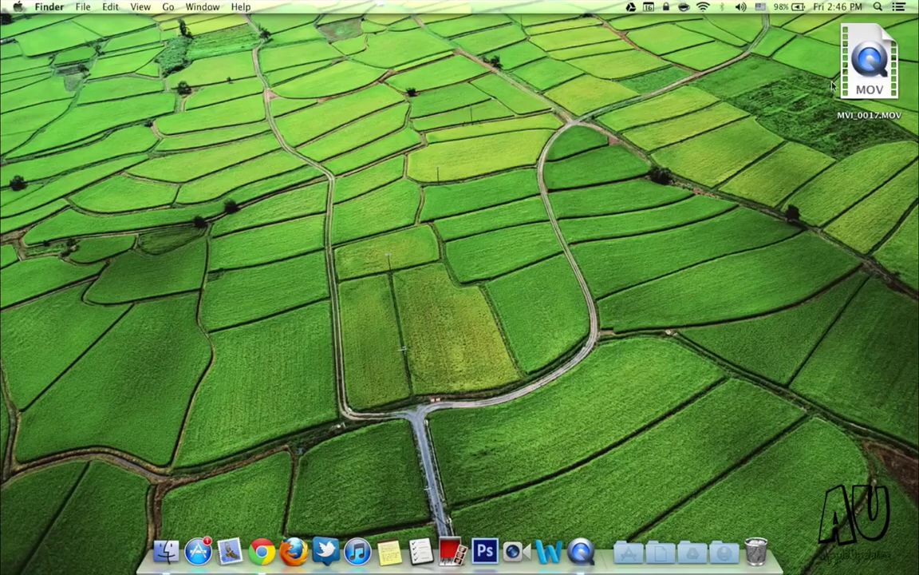
Look over the HandBrake website and its download page in the browser
left_click(859, 80)
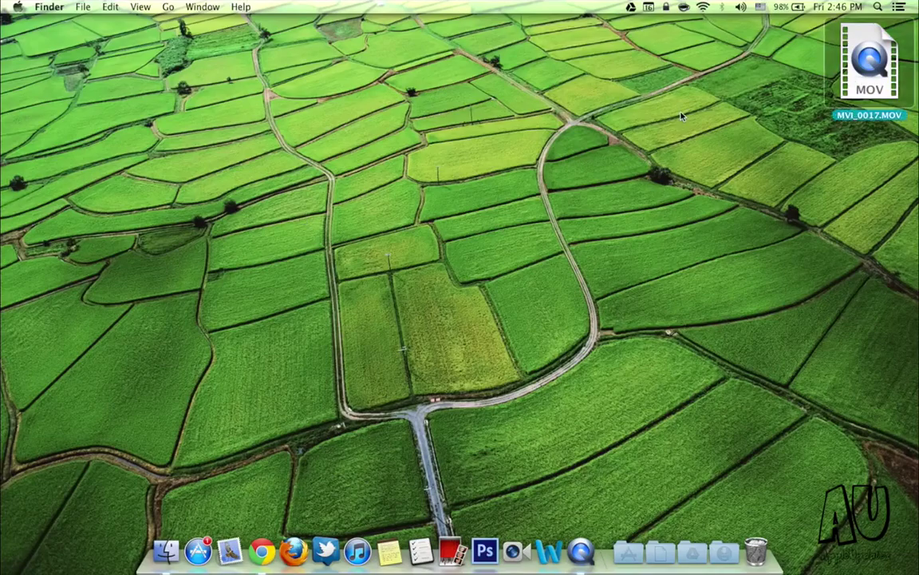
left_click_drag(602, 100, 523, 257)
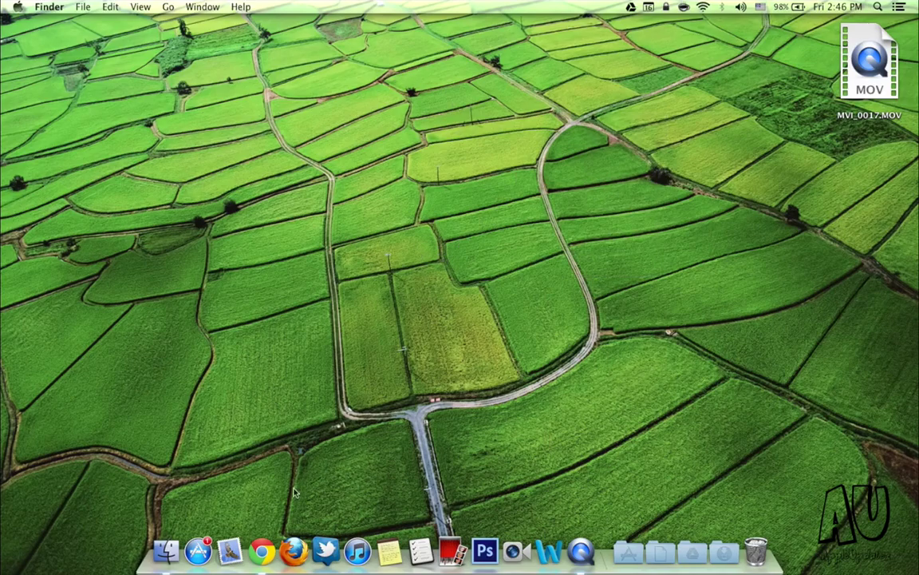
left_click(262, 551)
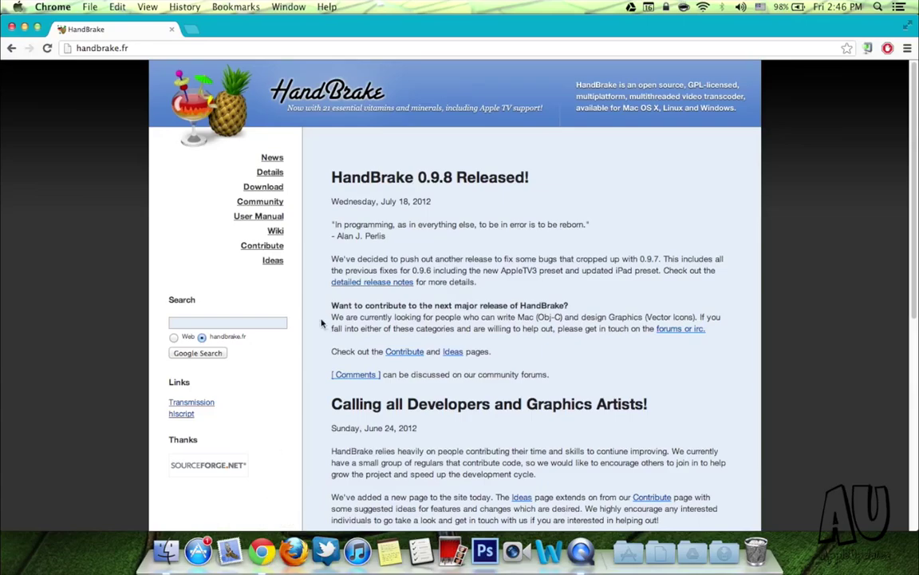
scroll(272, 171, "down", 2)
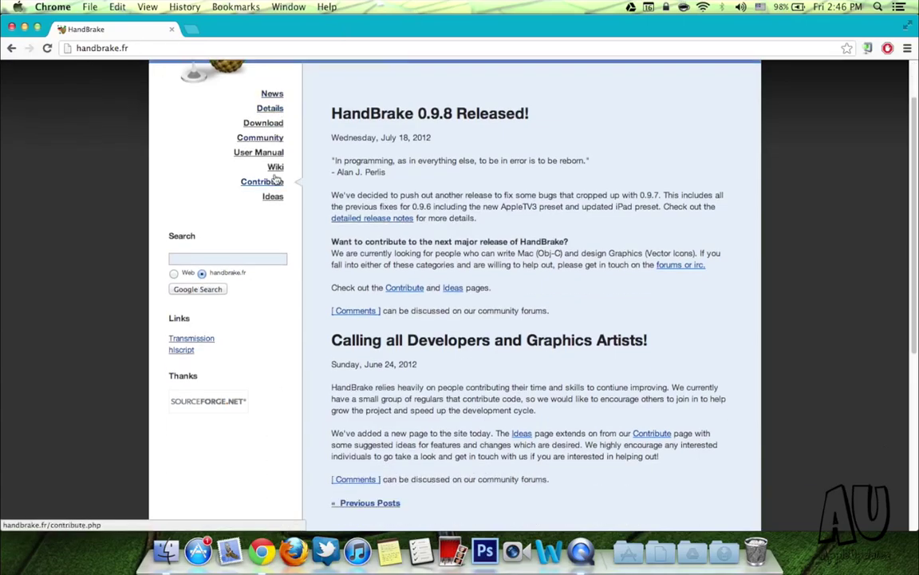
scroll(272, 200, "up", 2)
left_click(271, 185)
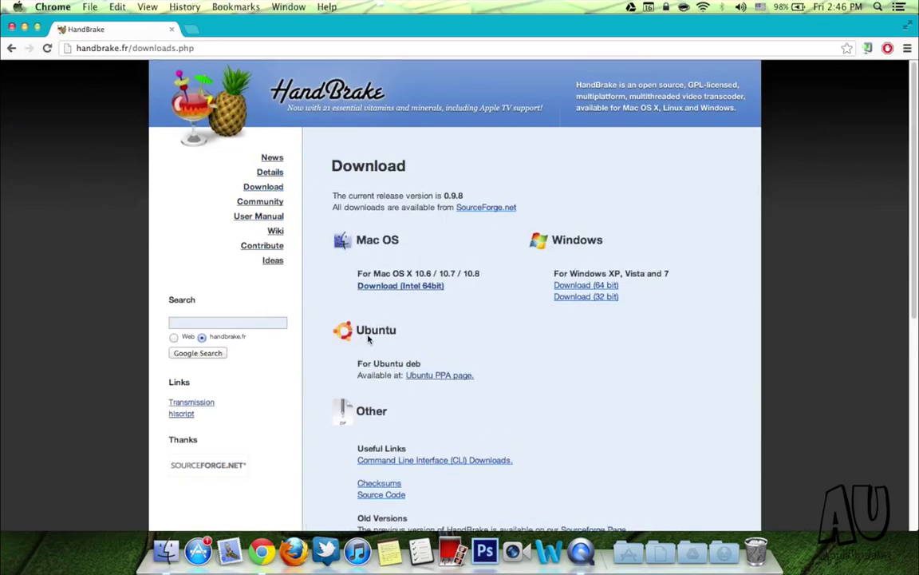
scroll(374, 338, "down", 2)
scroll(374, 338, "down", 3)
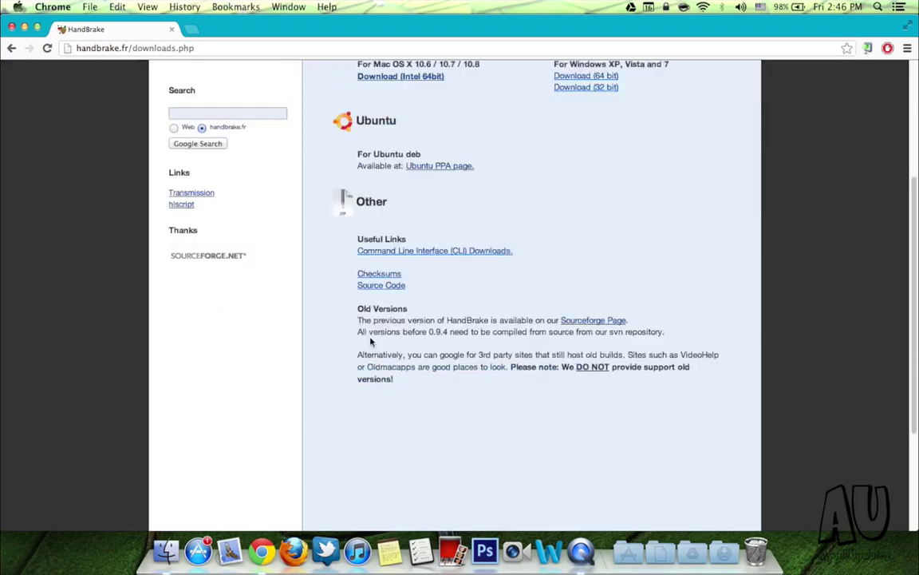
scroll(369, 342, "up", 5)
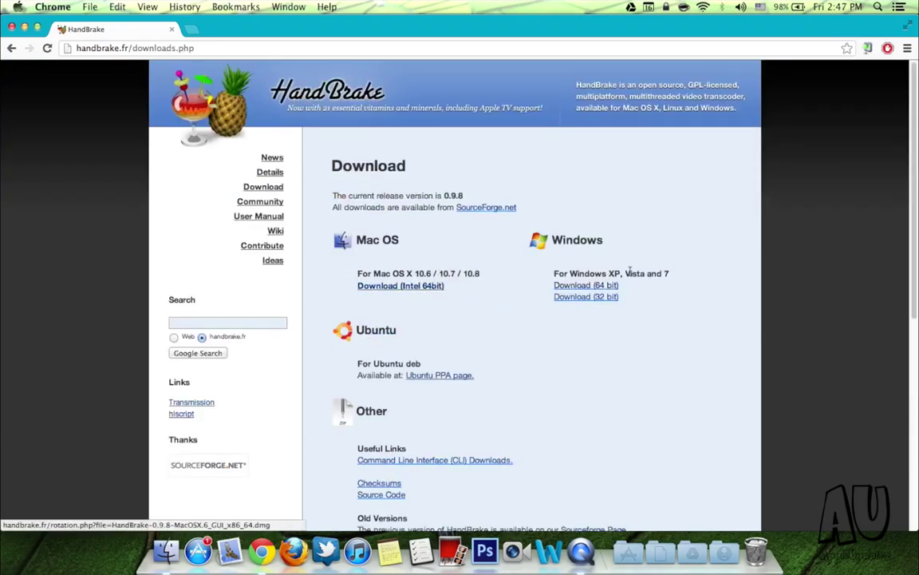
Close the browser and launch HandBrake from the Applications stack in the Dock
left_click(11, 28)
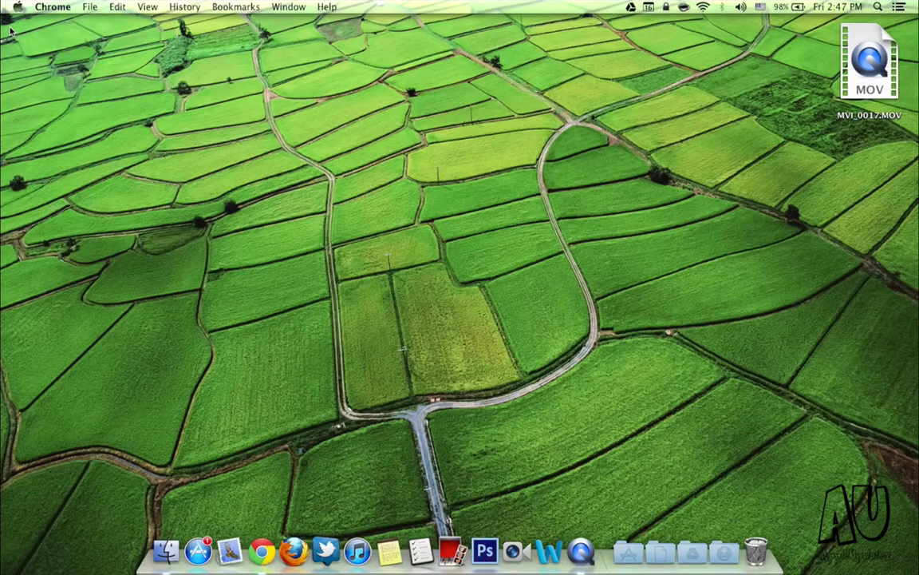
left_click(628, 551)
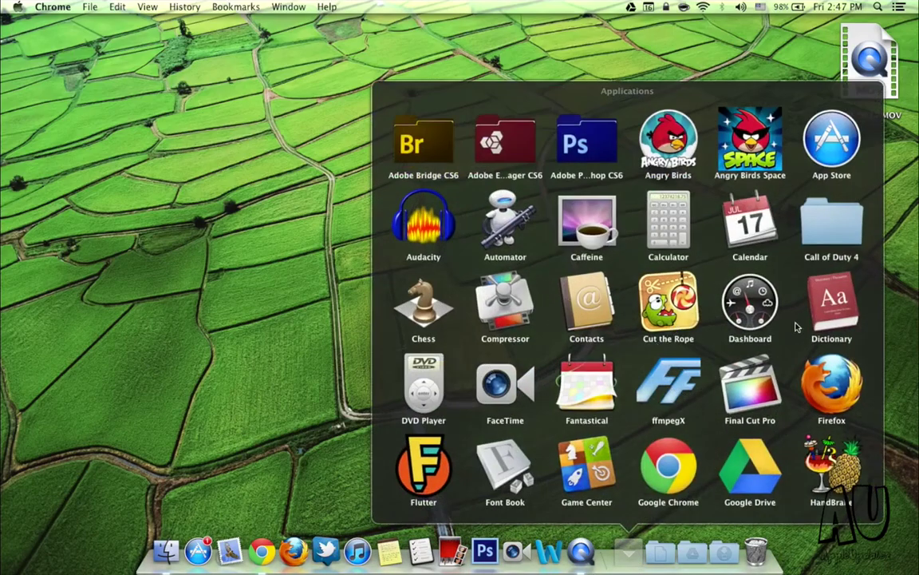
left_click(742, 404)
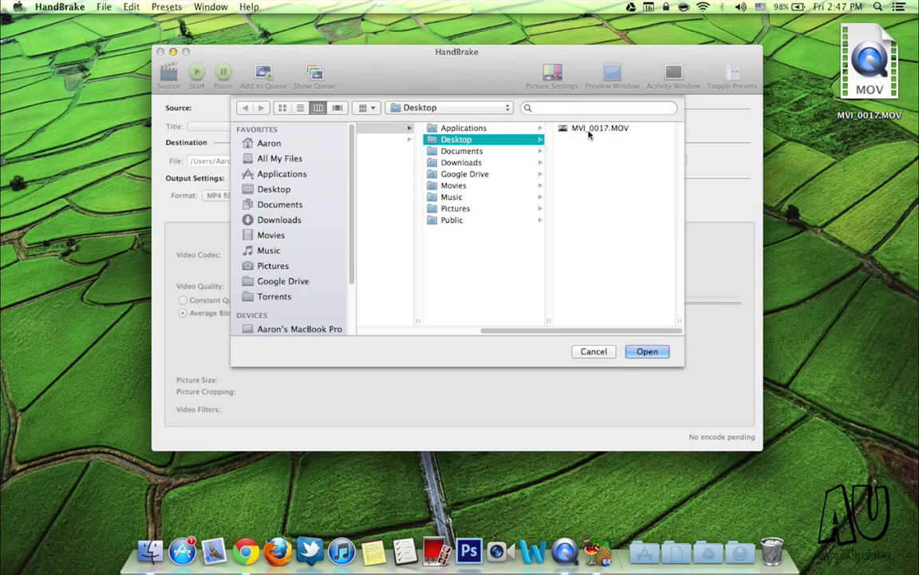
Load MVI_0017.MOV as the source, set the output format to MKV, and start encoding
left_click(579, 129)
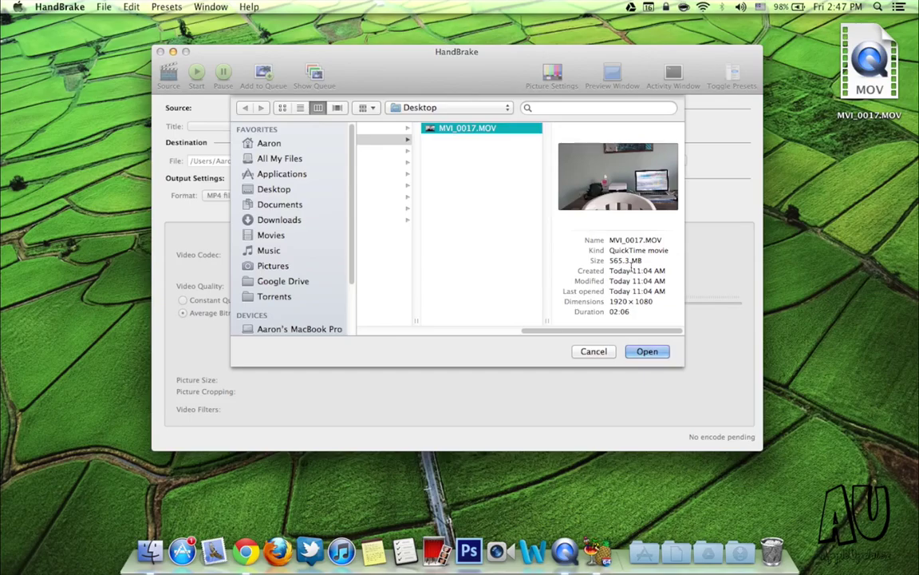
left_click(647, 352)
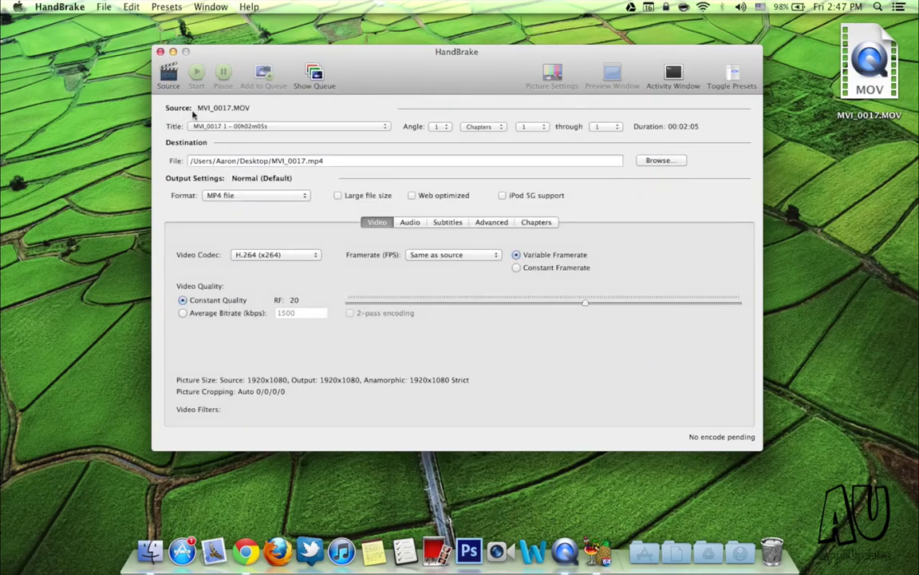
left_click(250, 198)
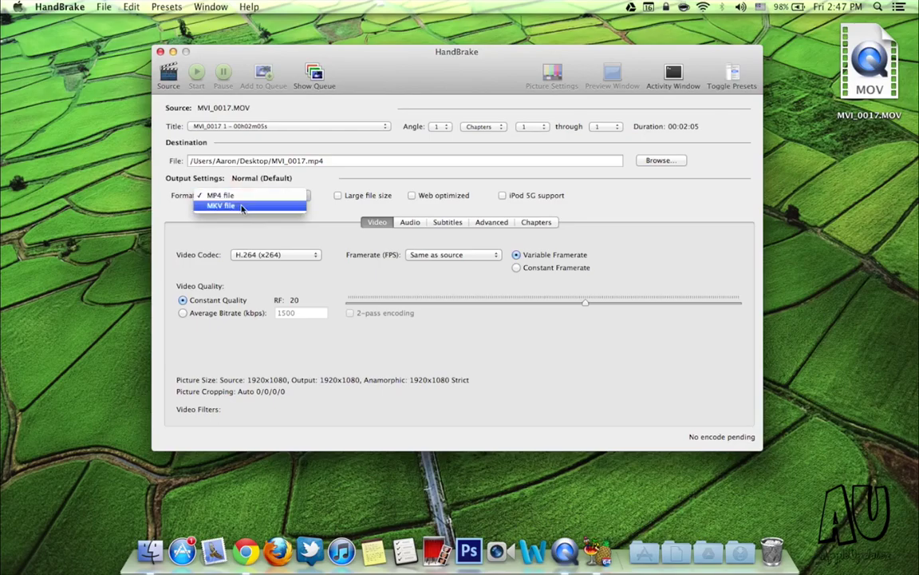
left_click(243, 207)
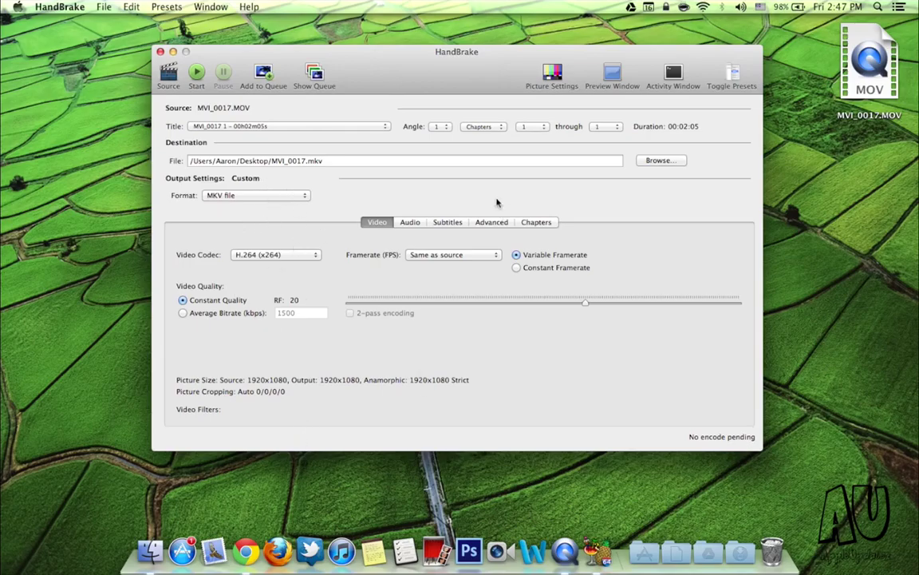
left_click(197, 73)
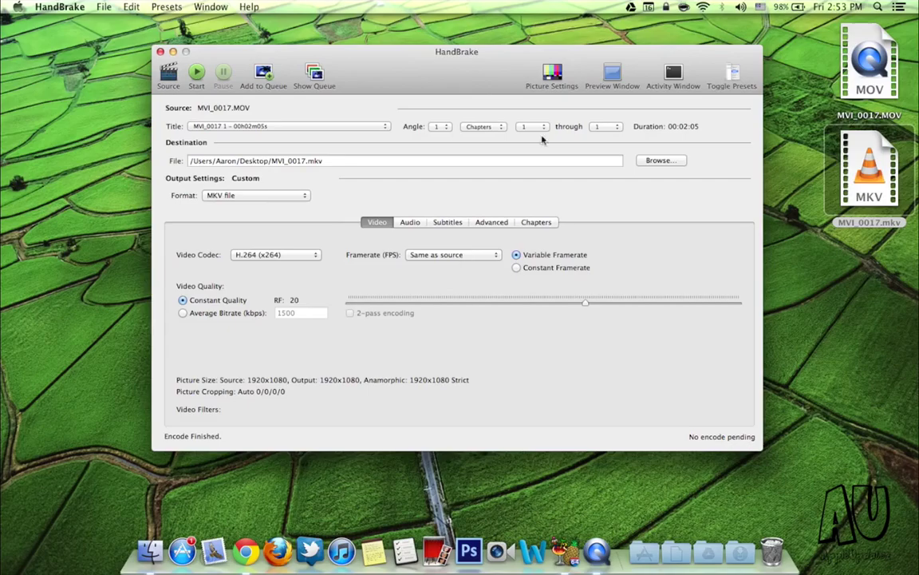
Close HandBrake and open the Get Info window for MVI_0017.mkv, showing 102.2 MB
left_click(160, 52)
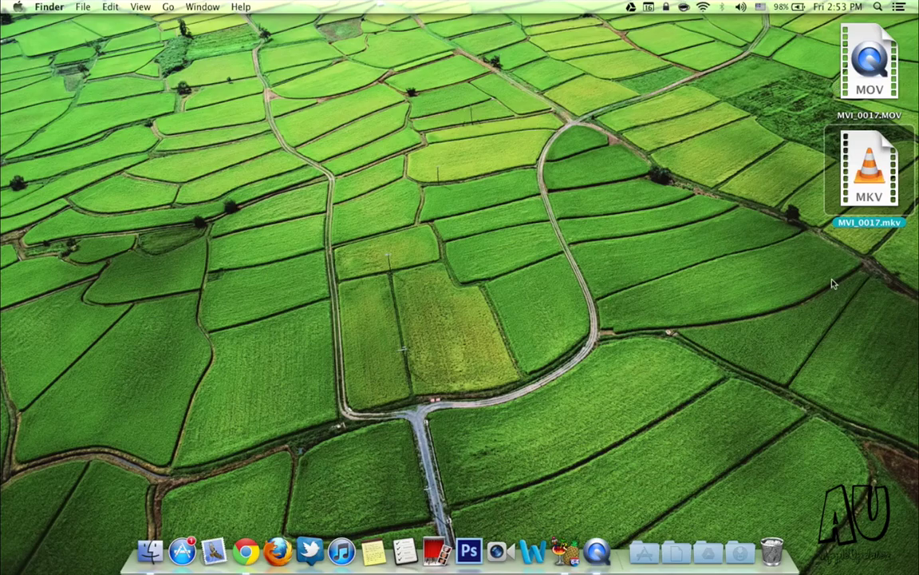
left_click(862, 177)
key("super+i")
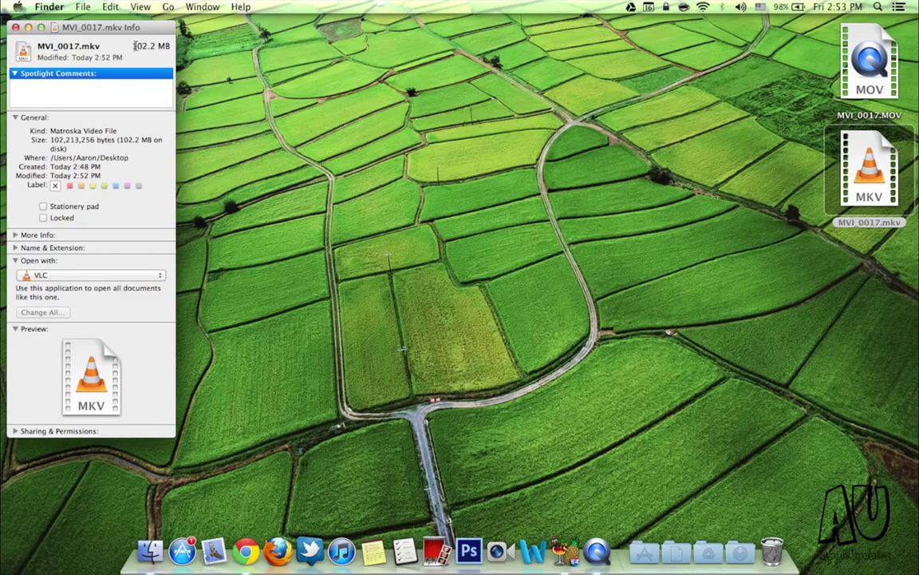
left_click_drag(135, 46, 169, 46)
left_click(15, 28)
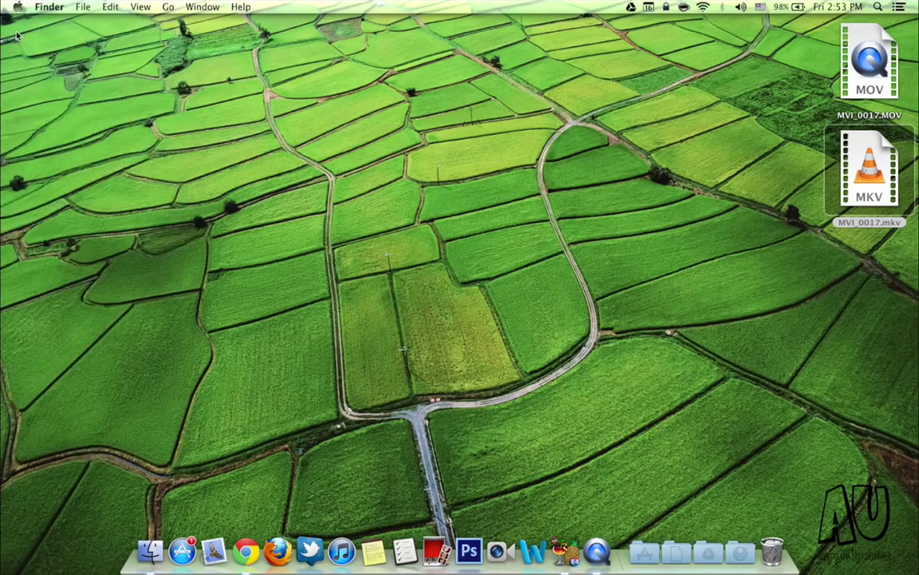
key("super+i")
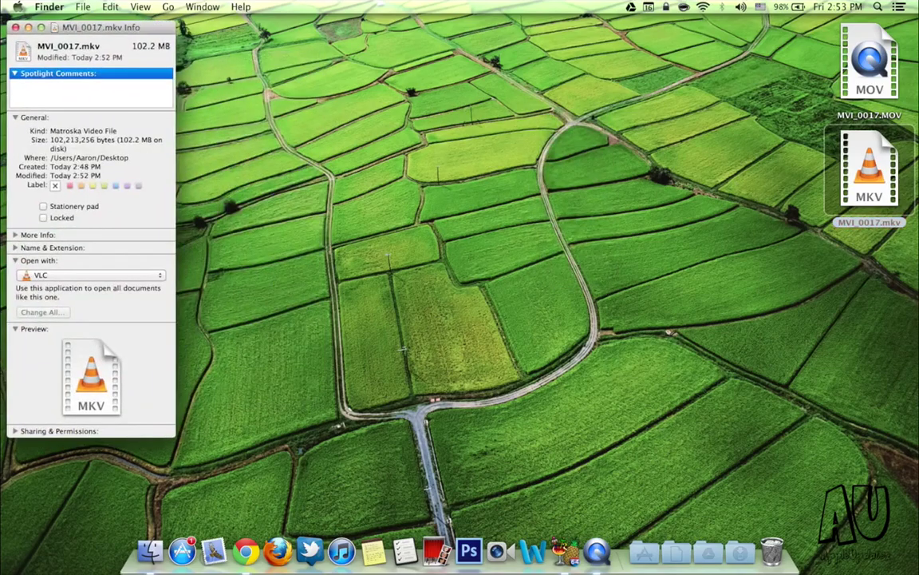
Open the Get Info window for MVI_0017.MOV, showing 565.3 MB, beside it
left_click(881, 62)
key("Down")
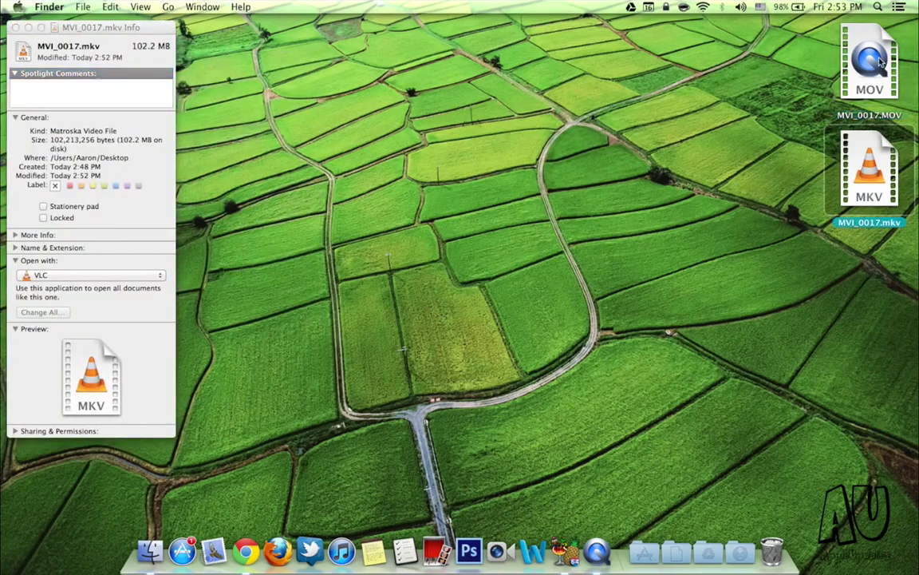
key("Up")
key("super+i")
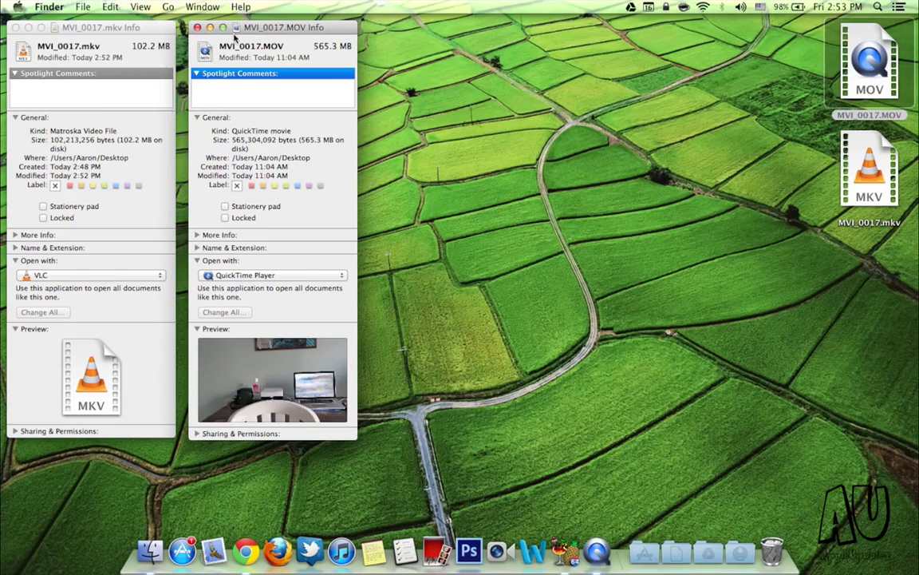
scroll(226, 288, "down", 1)
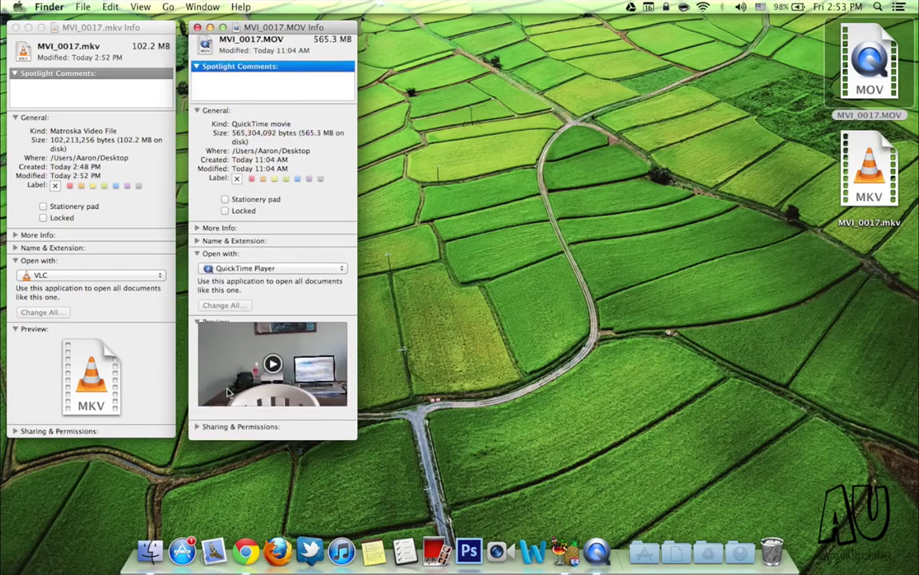
scroll(228, 391, "up", 2)
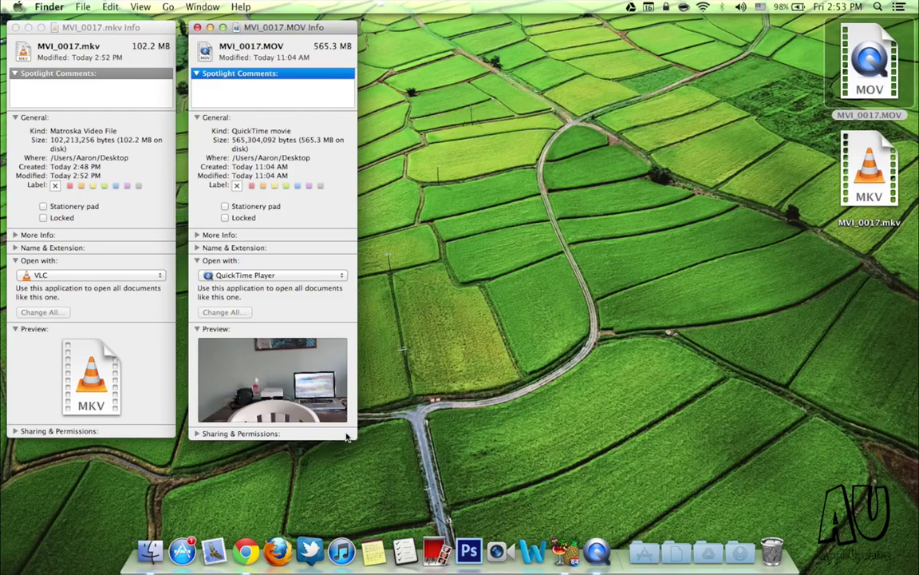
left_click(125, 76)
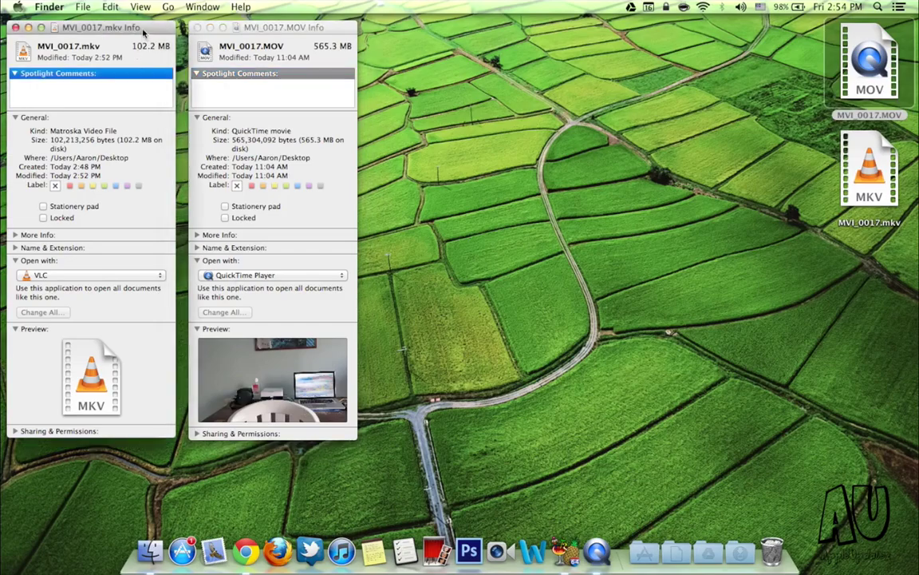
left_click(306, 57)
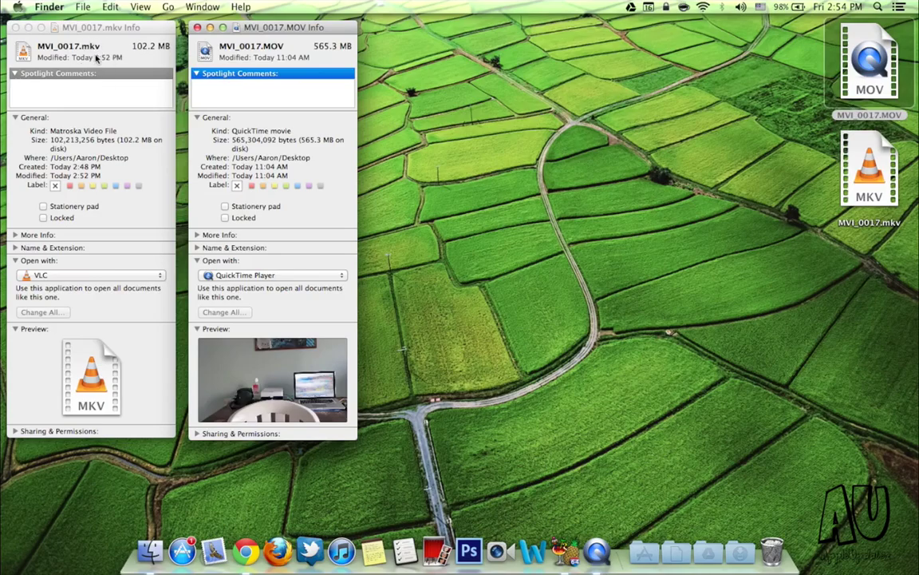
double_click(155, 46)
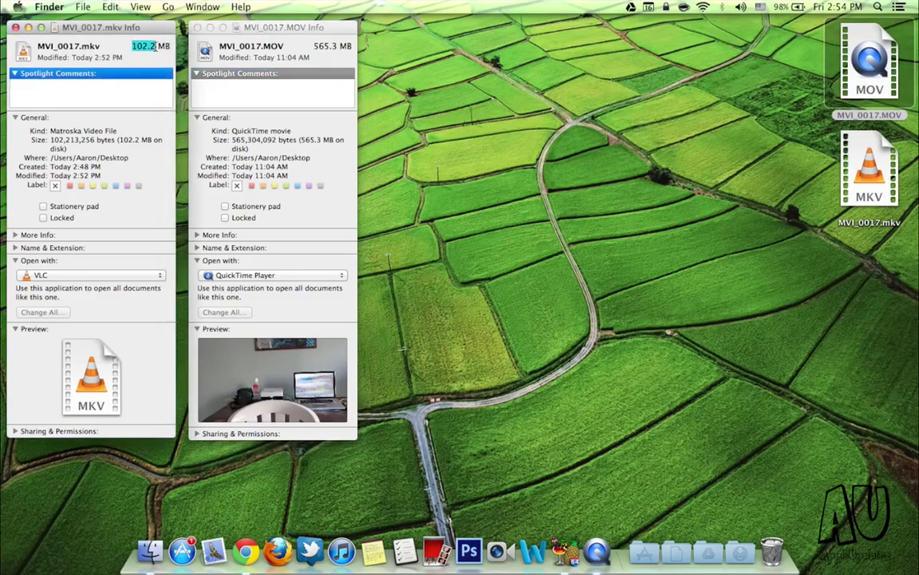
left_click(341, 52)
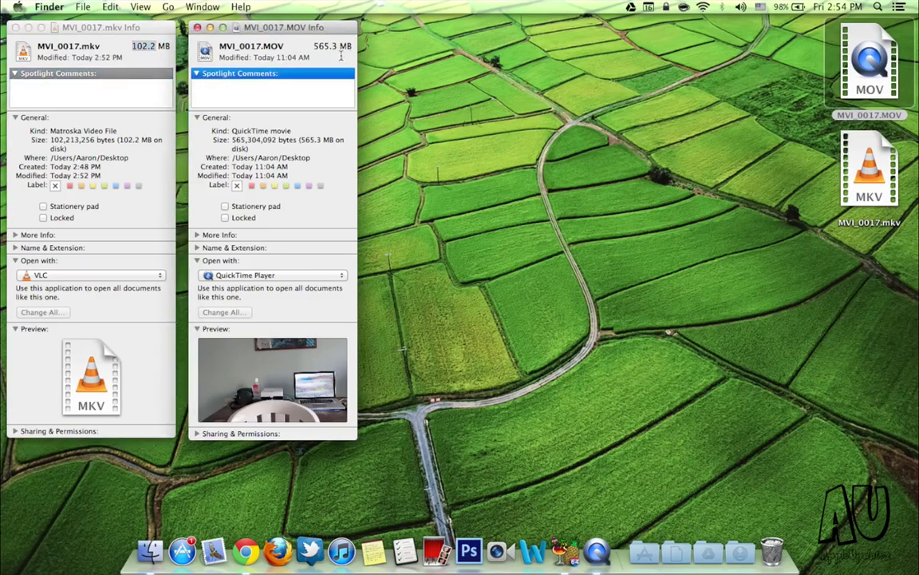
double_click(163, 46)
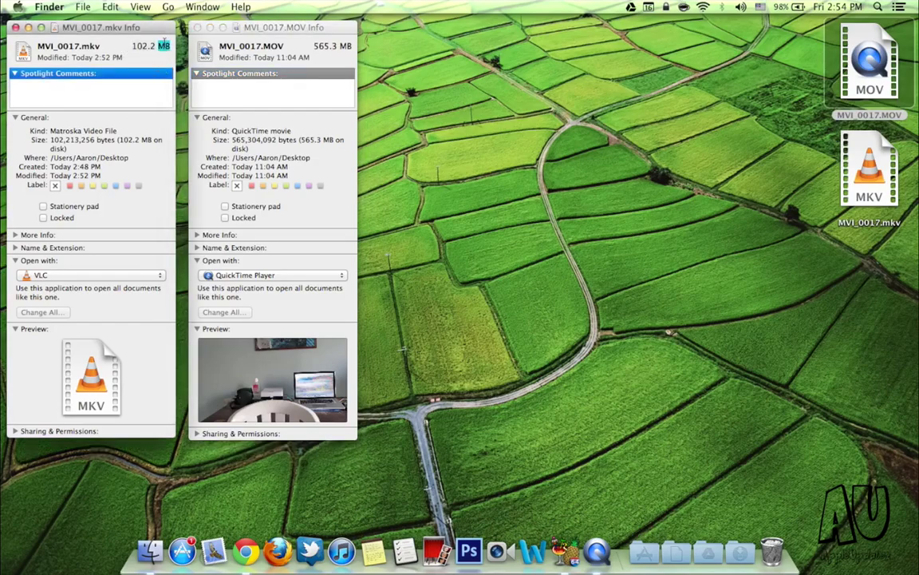
left_click(150, 60)
scroll(85, 263, "down", 5)
Play MVI_0017.MOV muted in QuickTime Player, then close it
double_click(875, 54)
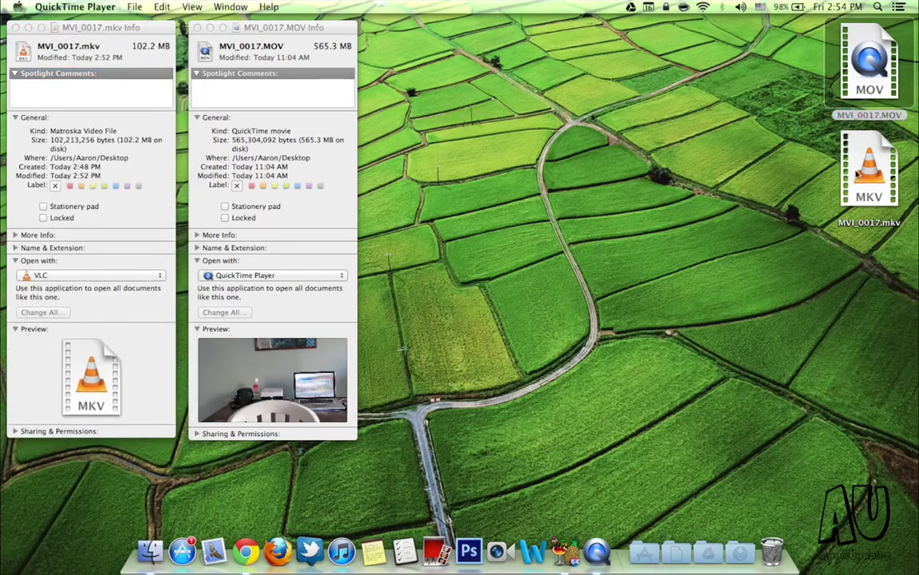
key("XF86AudioMute")
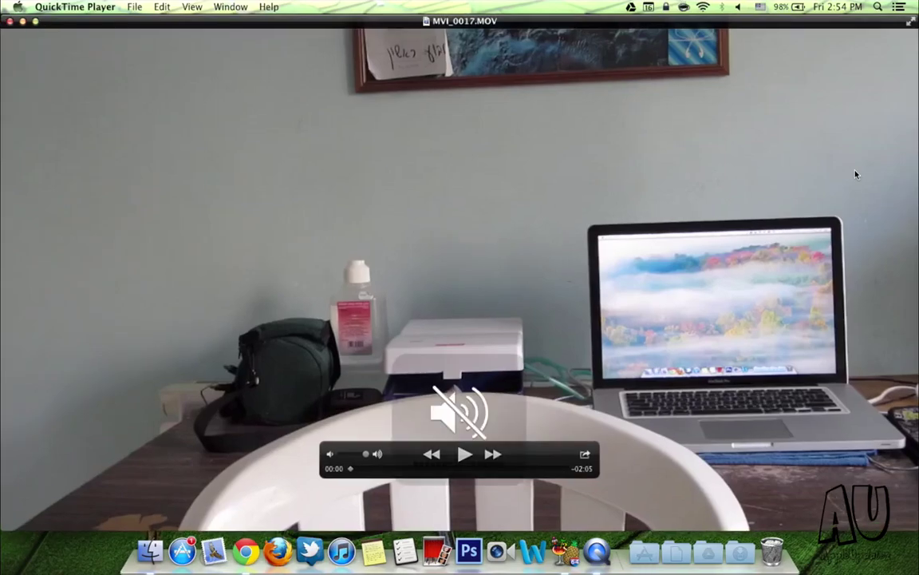
key("space")
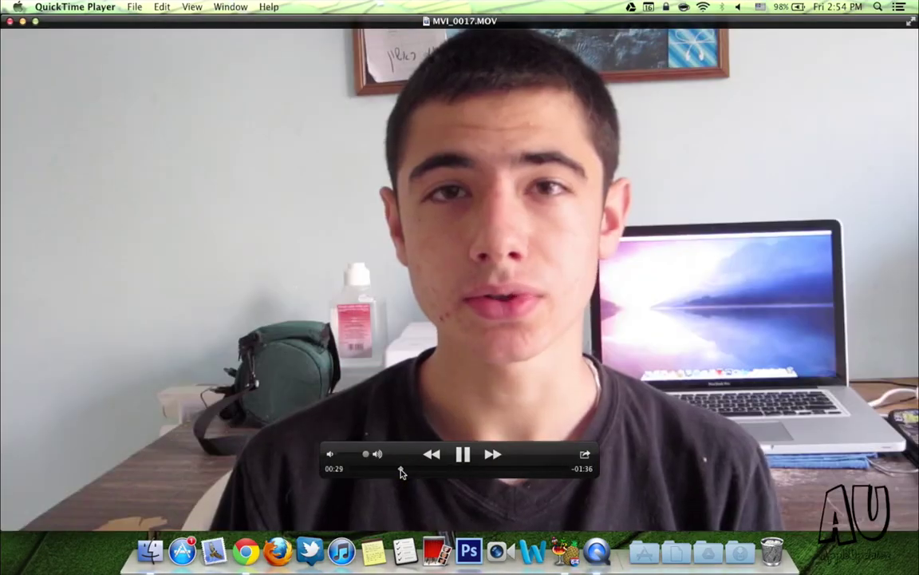
key("super+n")
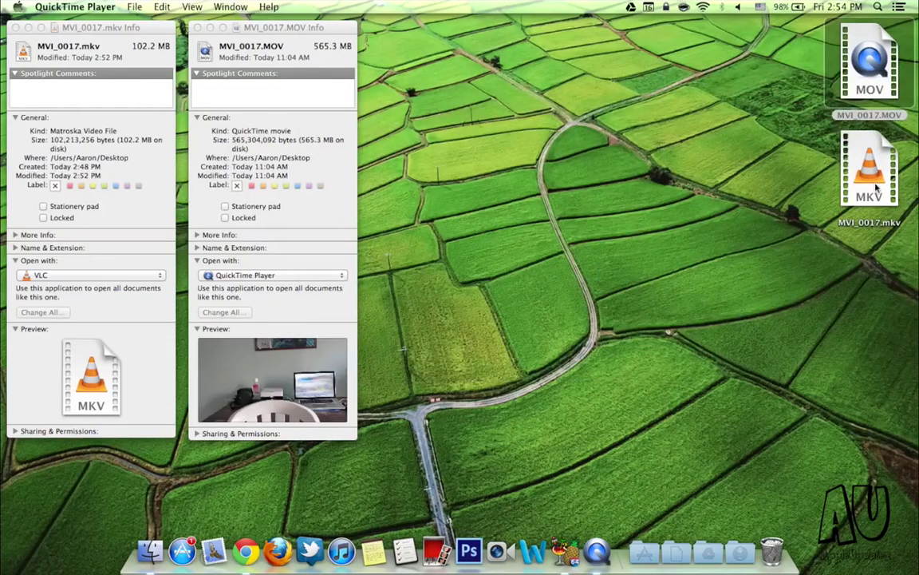
Play MVI_0017.mkv in VLC to check its quality, then pause it
double_click(876, 186)
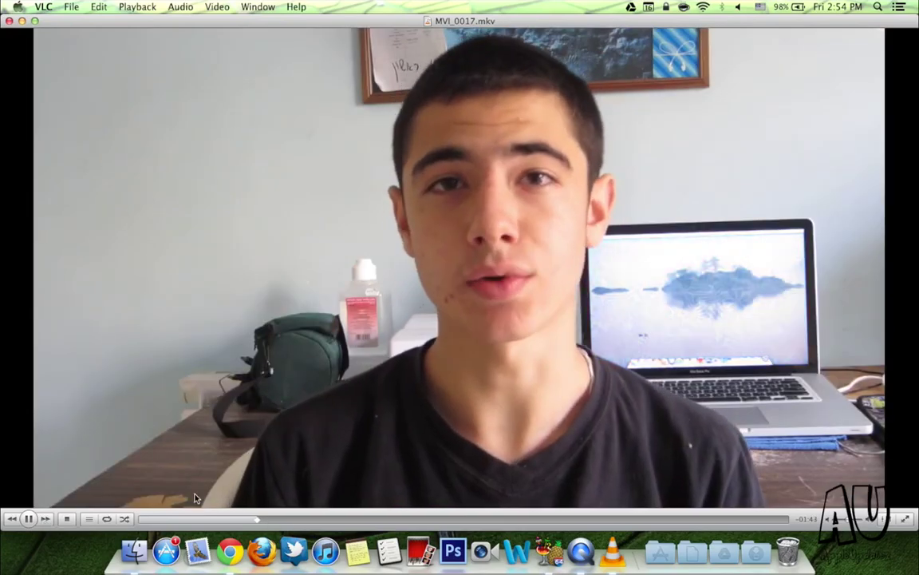
key("space")
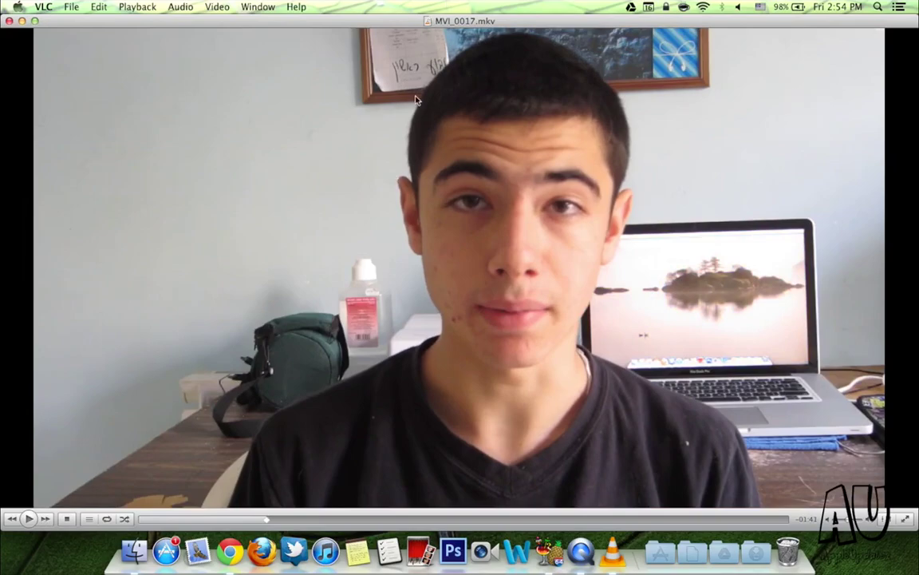
scroll(412, 258, "up", 5)
scroll(413, 258, "down", 10)
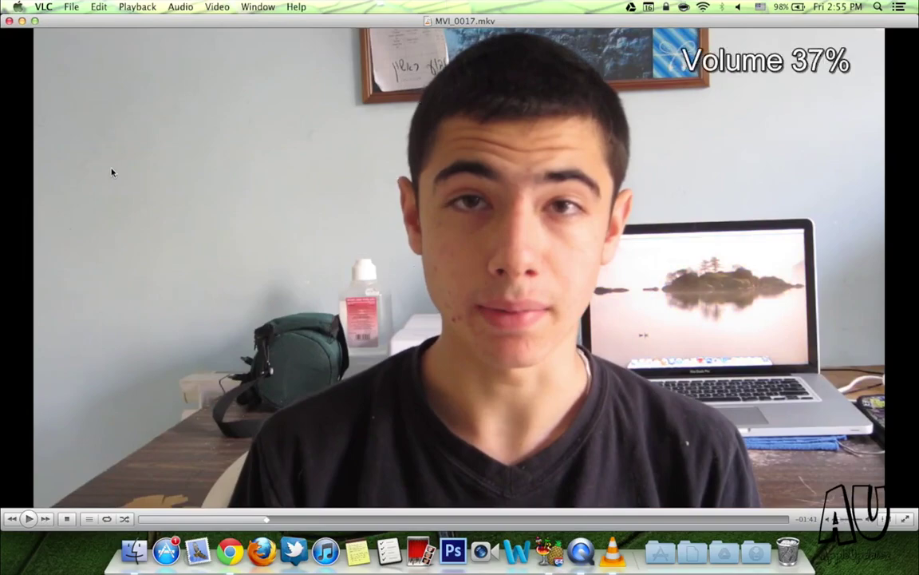
scroll(199, 142, "up", 10)
scroll(205, 142, "down", 5)
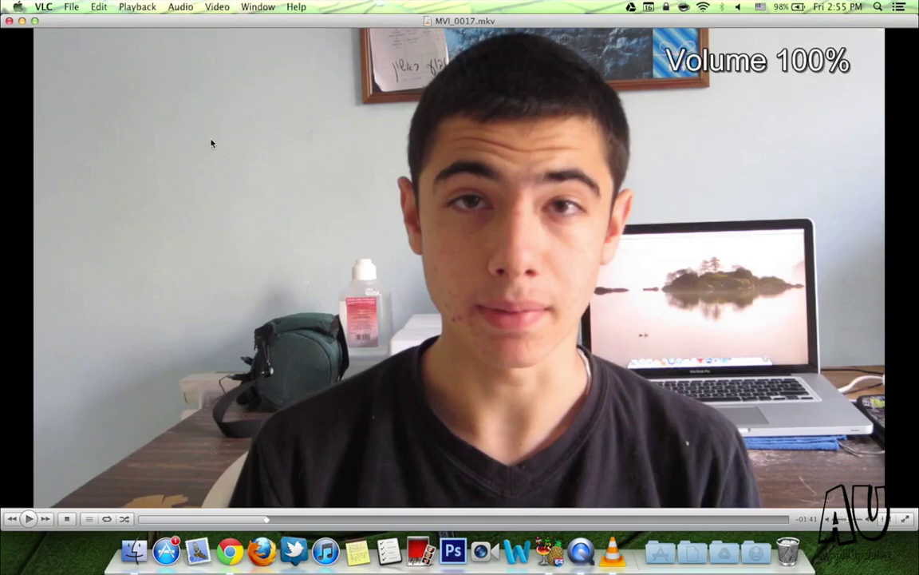
Close the VLC window and both file Info windows
left_click(9, 21)
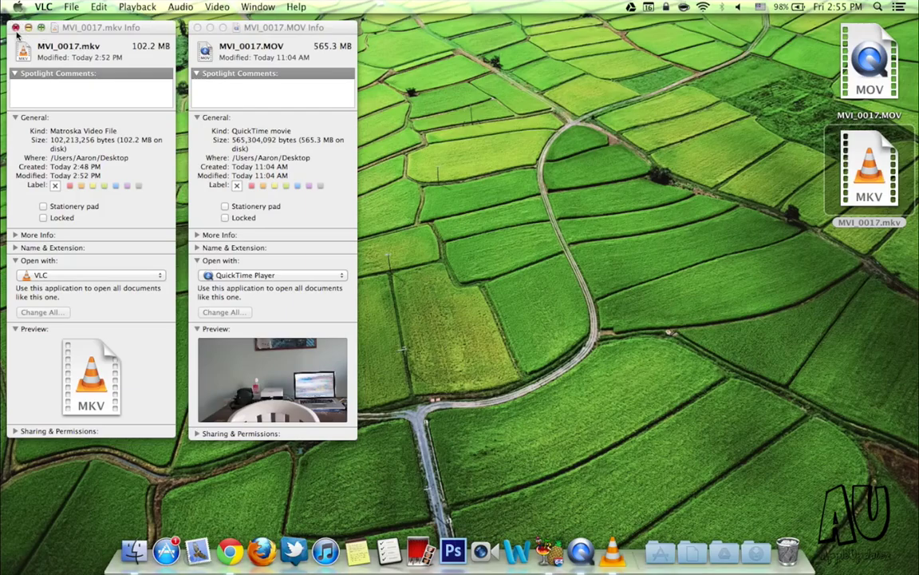
left_click(15, 28)
left_click(198, 27)
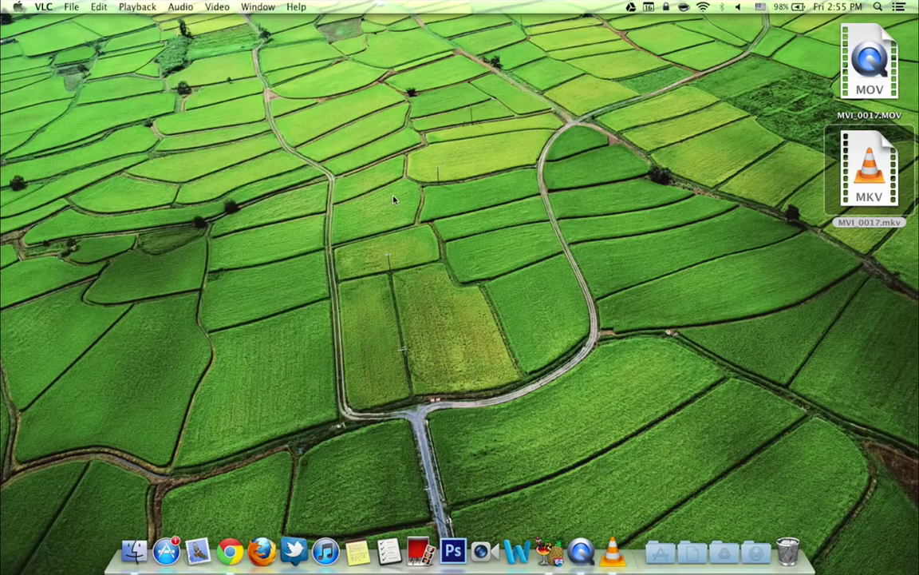